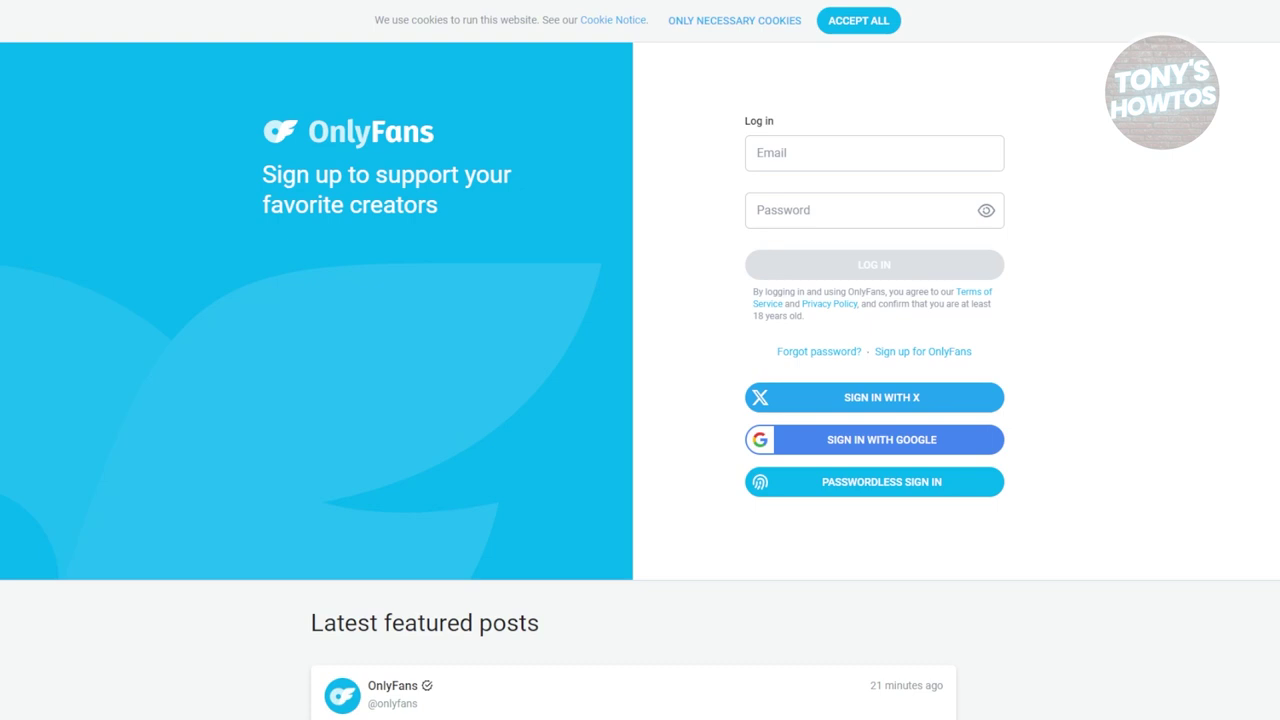
Accept all cookies on the OnlyFans login page and choose to sign in with Google
left_click(872, 24)
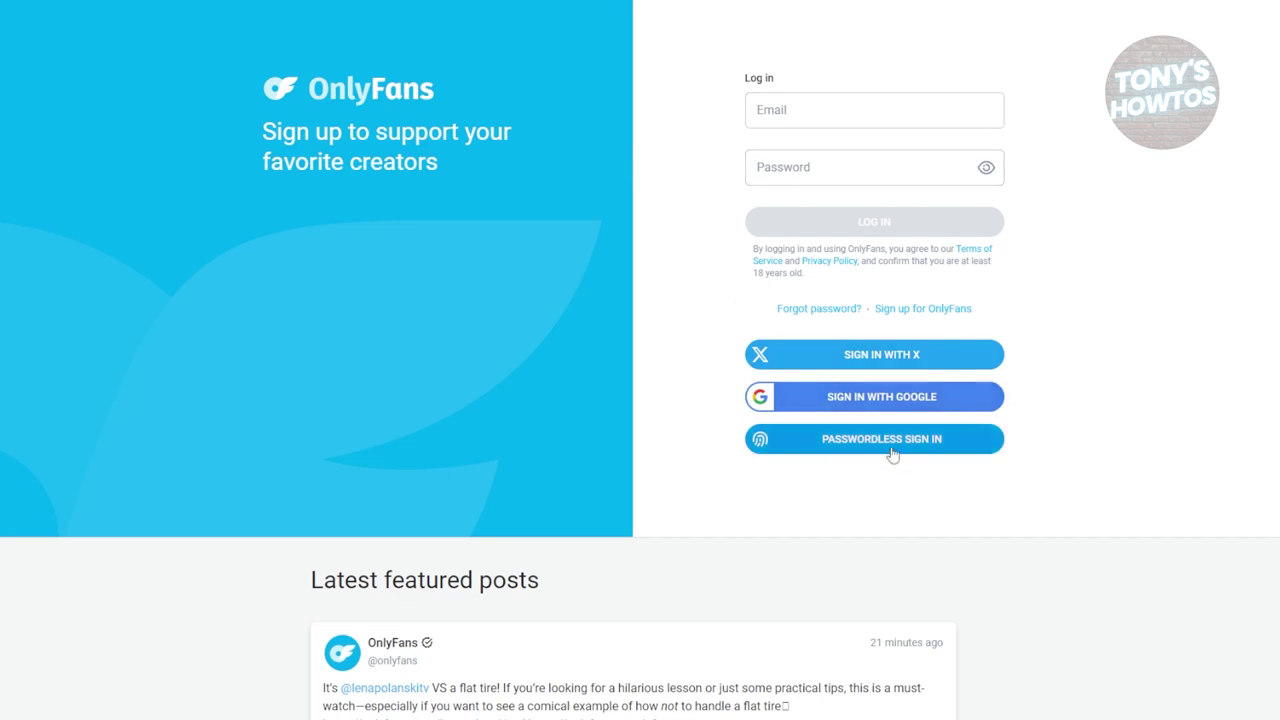
left_click(863, 404)
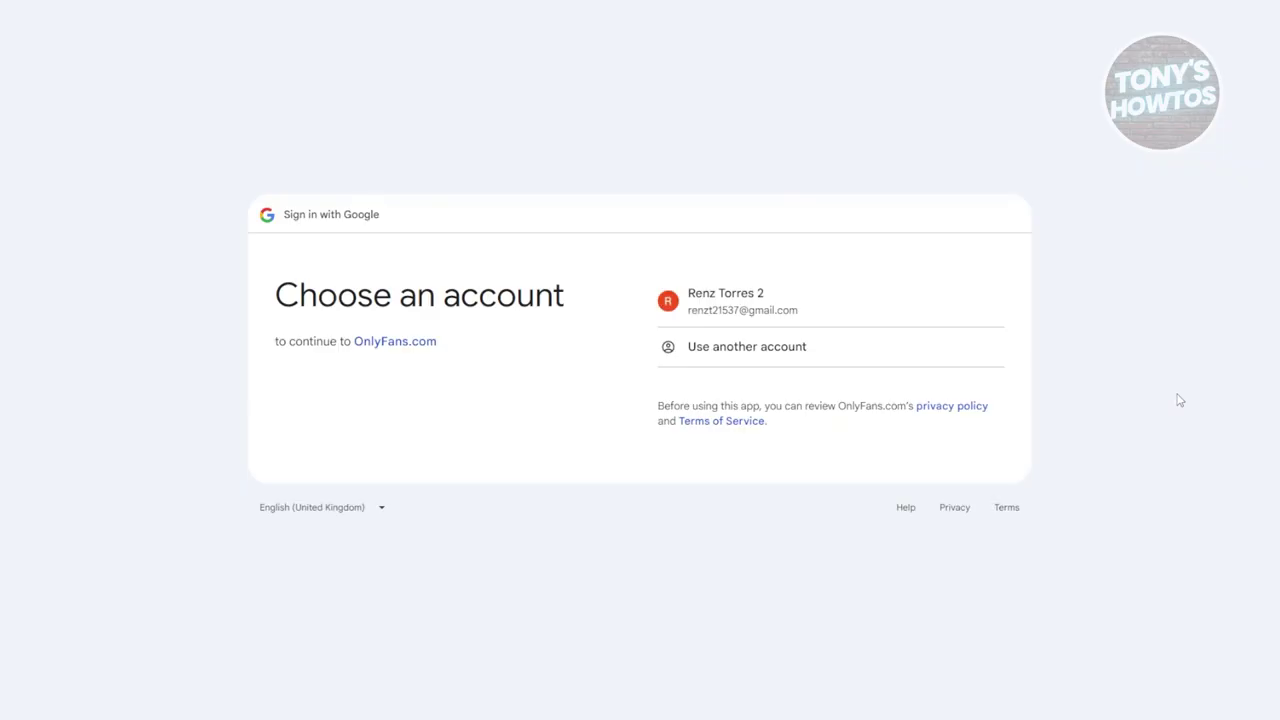
Sign in with the existing Google account, confirm access, and go to your own profile page
left_click(810, 311)
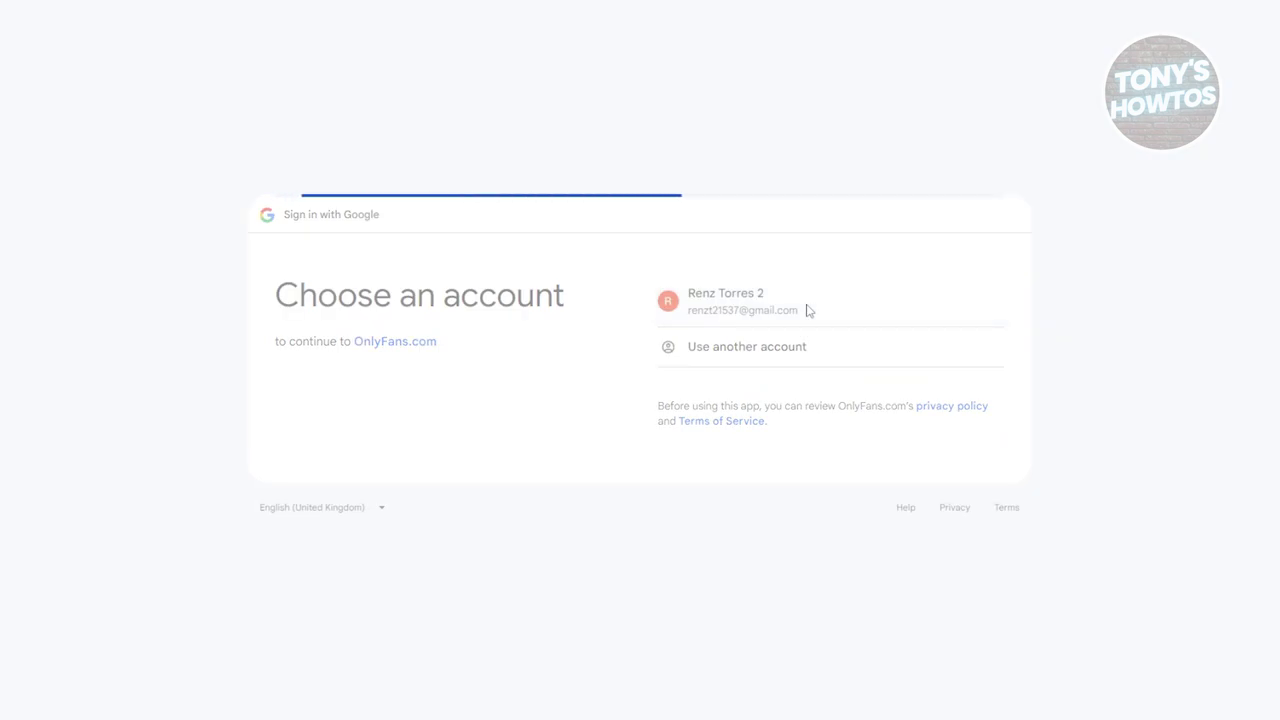
left_click(767, 444)
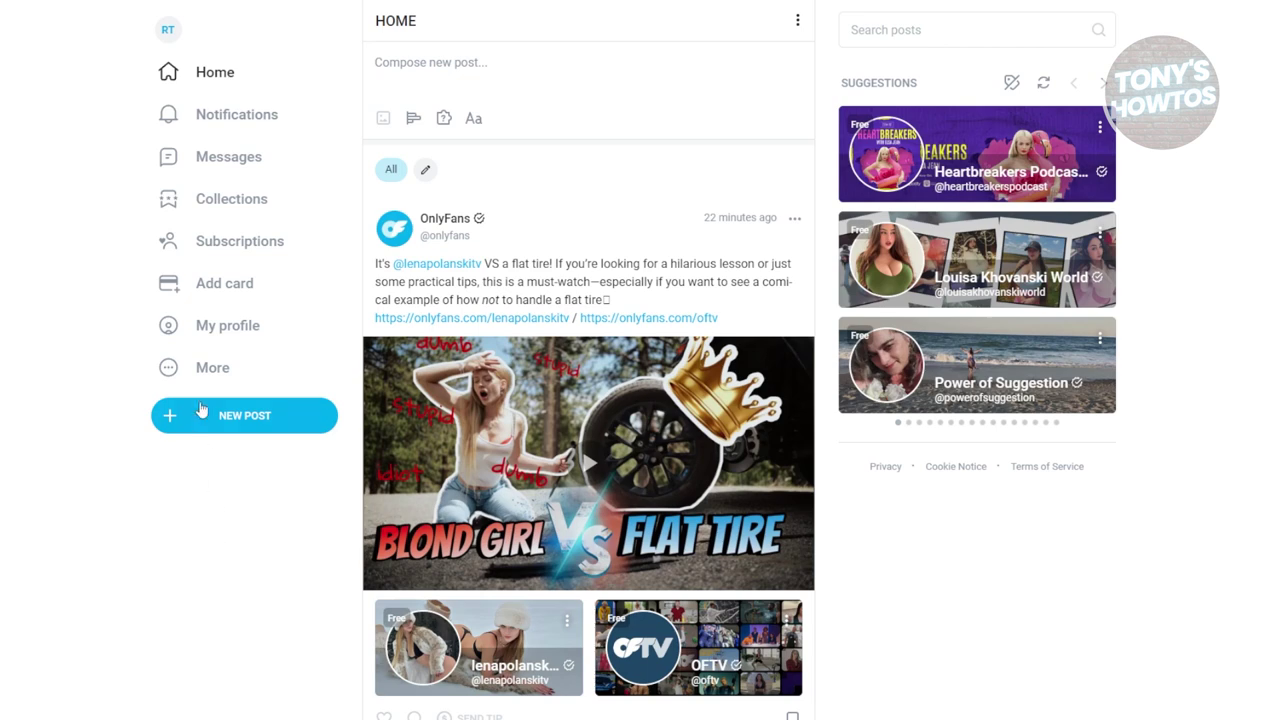
left_click(231, 331)
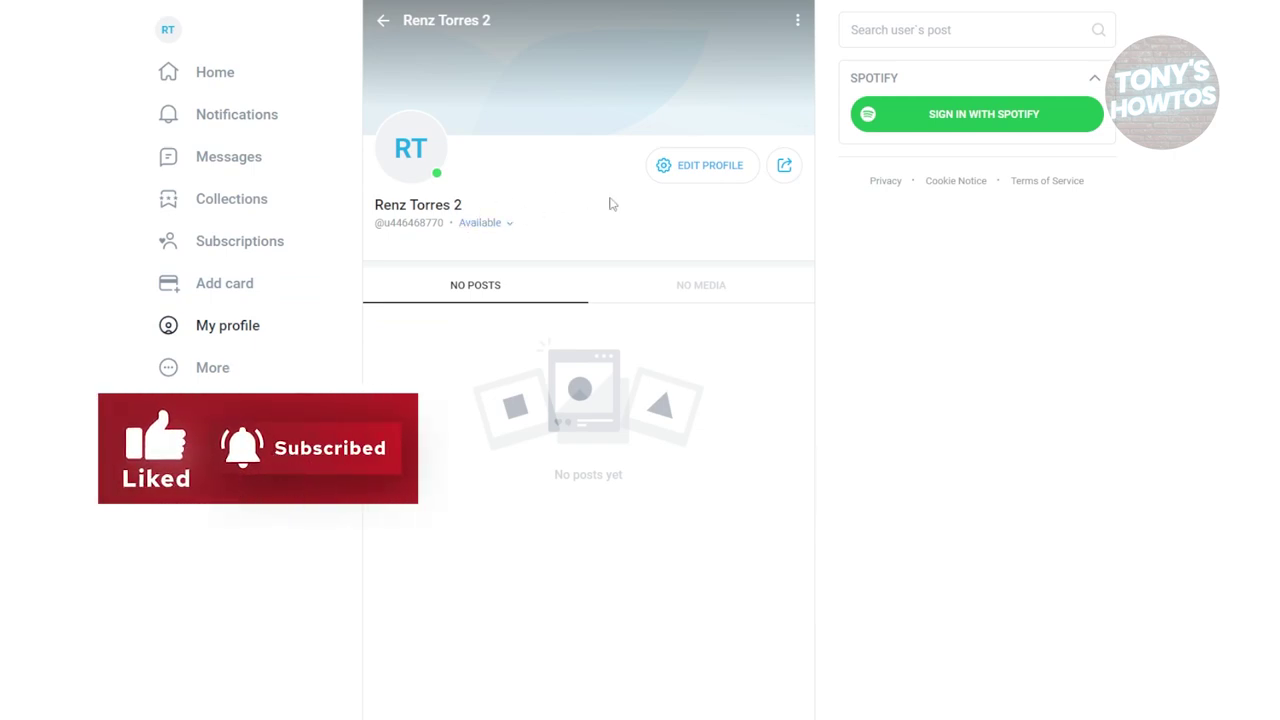
Open Edit Profile and review the Username, Bio, Location and Website URL fields
left_click(728, 176)
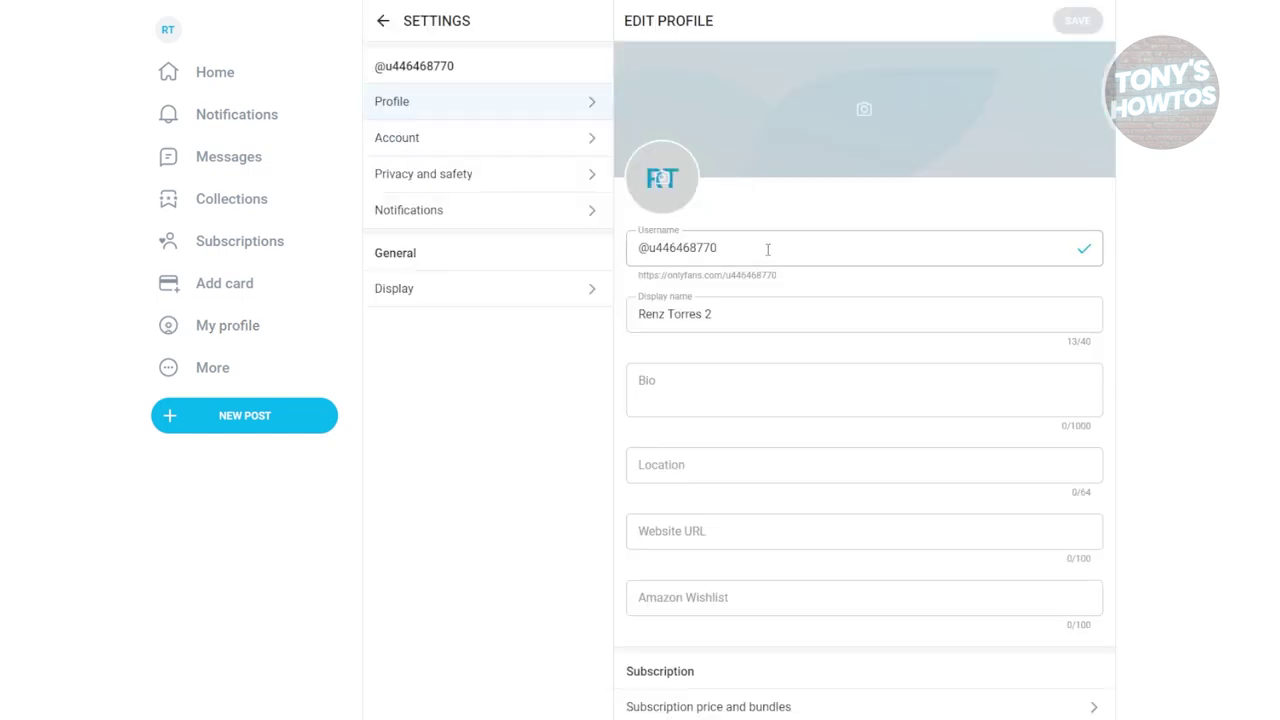
left_click_drag(769, 251, 625, 262)
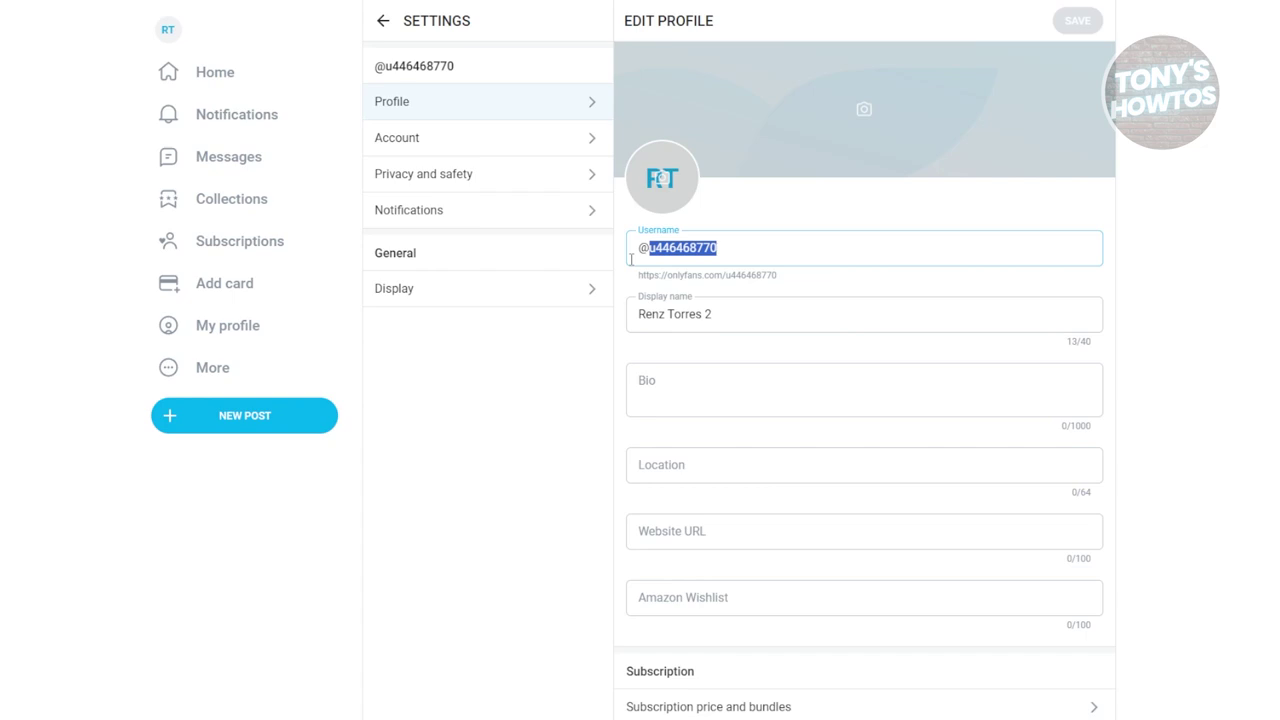
left_click(773, 402)
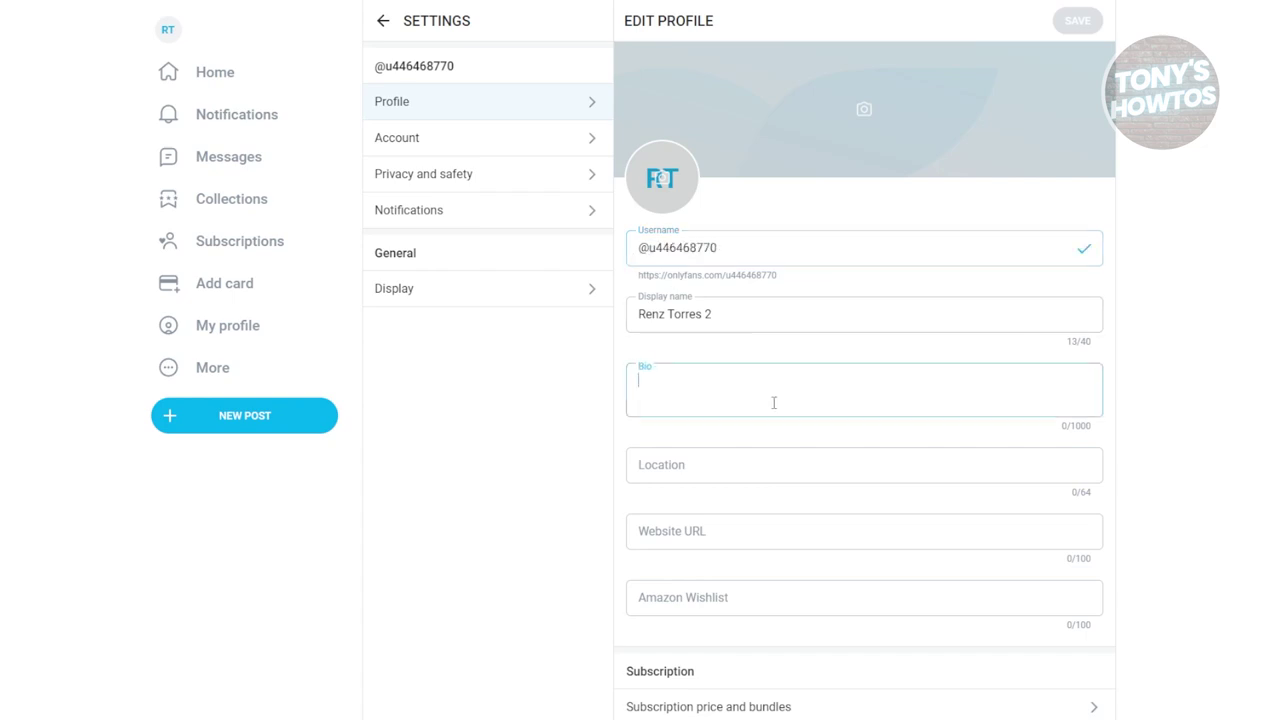
scroll(1240, 310, "down", 3)
left_click(895, 309)
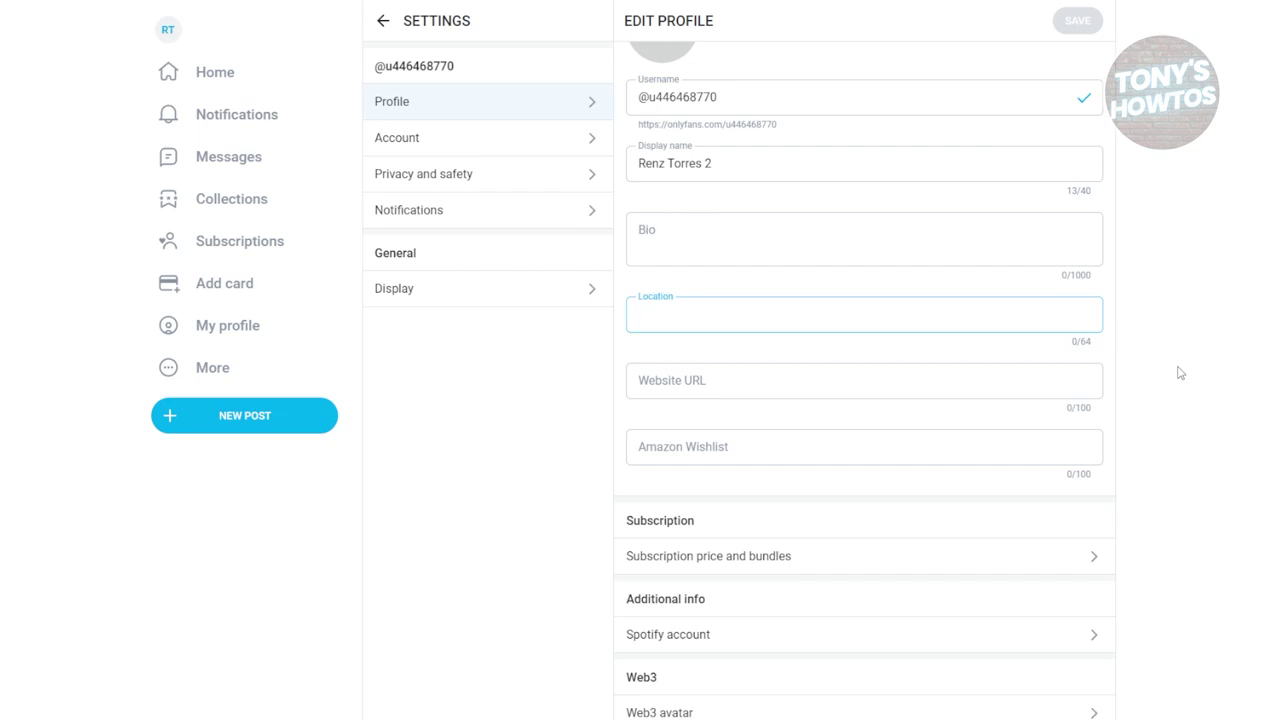
left_click(790, 392)
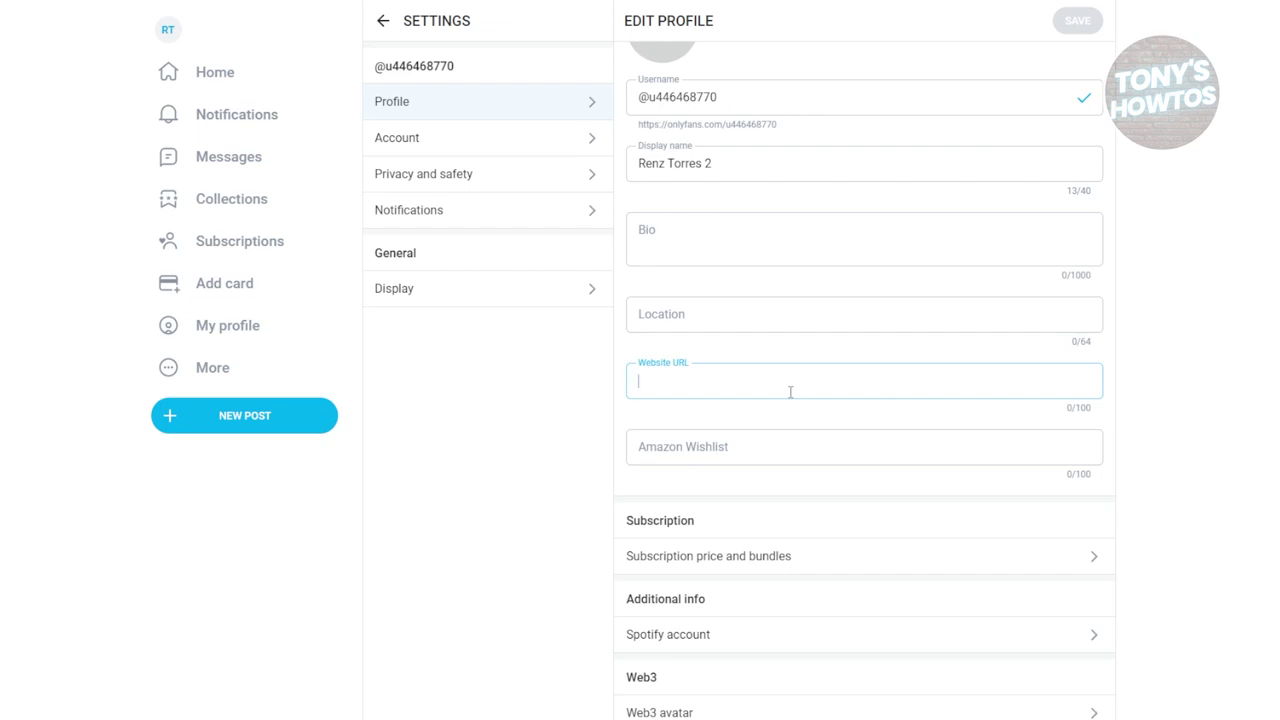
scroll(775, 446, "down", 3)
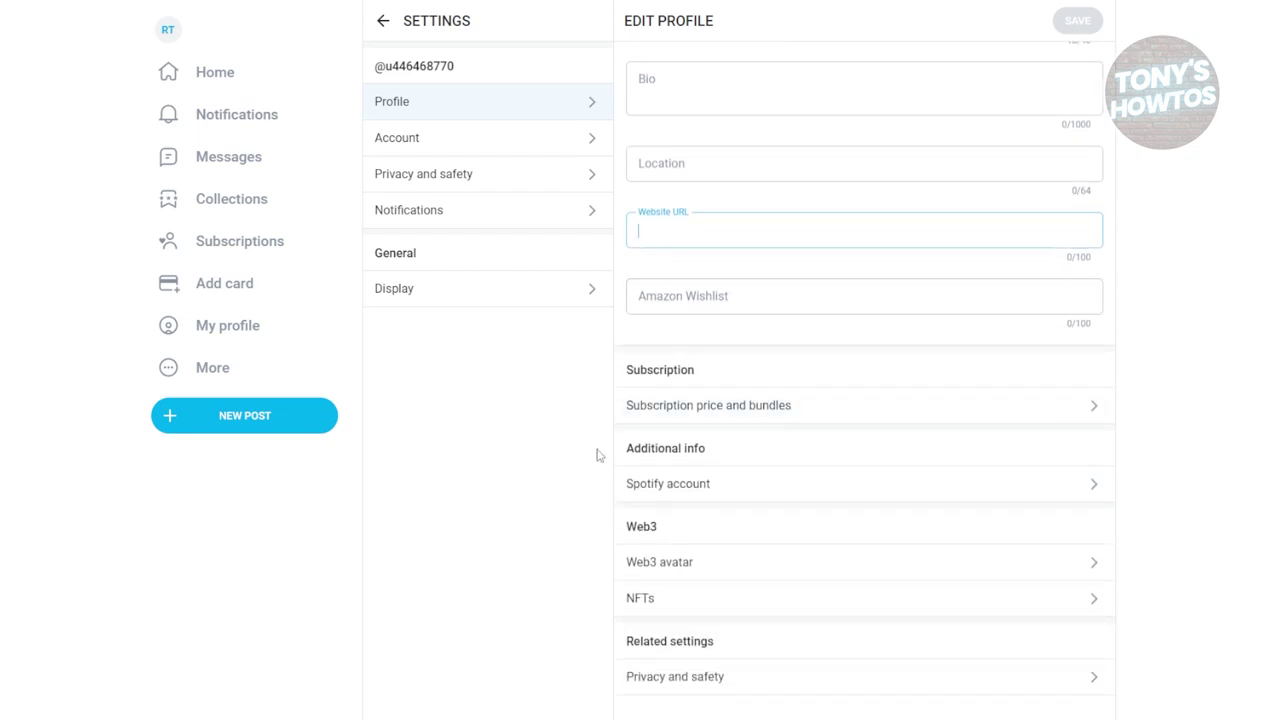
scroll(472, 553, "down", 1)
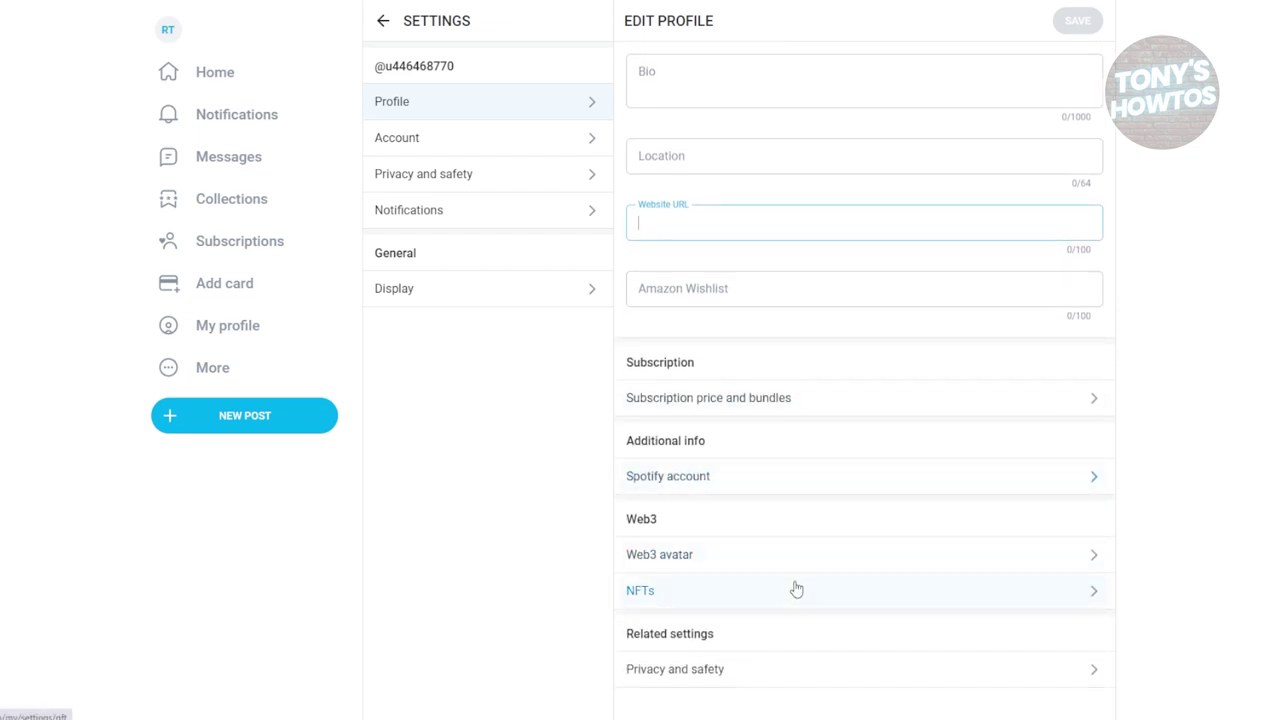
Check Subscription price and bundles, then view the cover image's Upload file / Take photo options
left_click(763, 402)
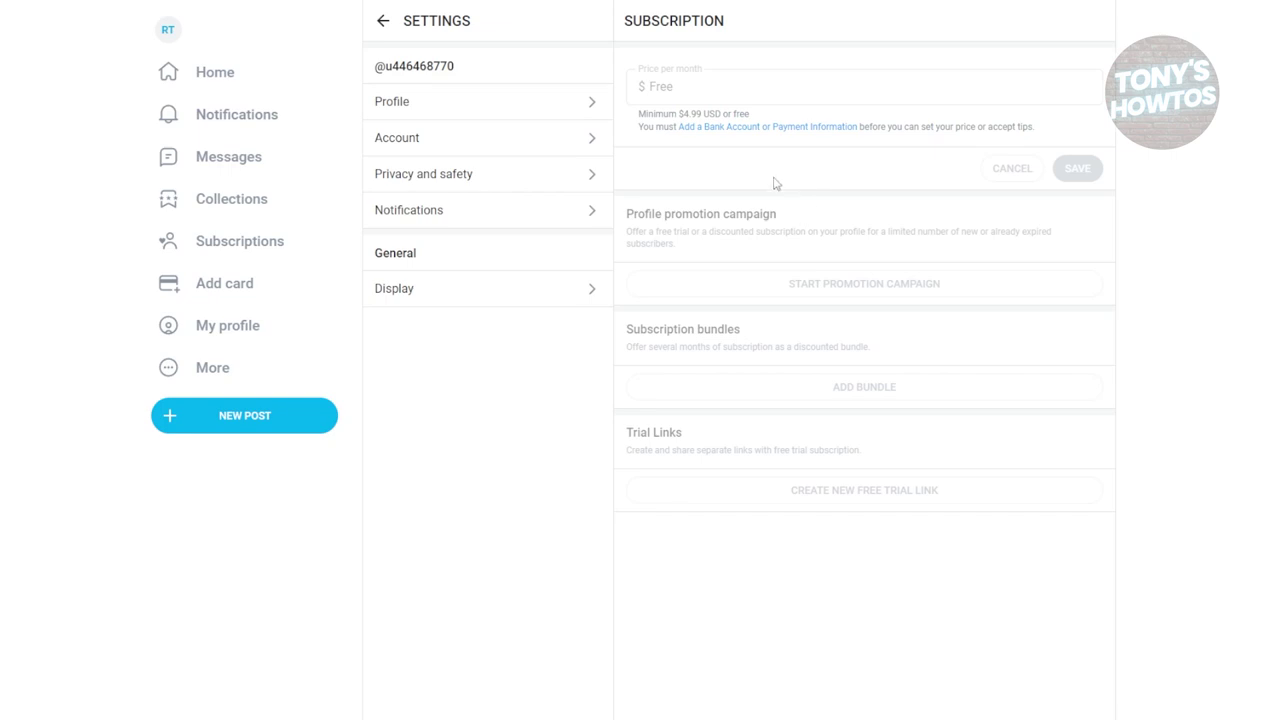
left_click(464, 108)
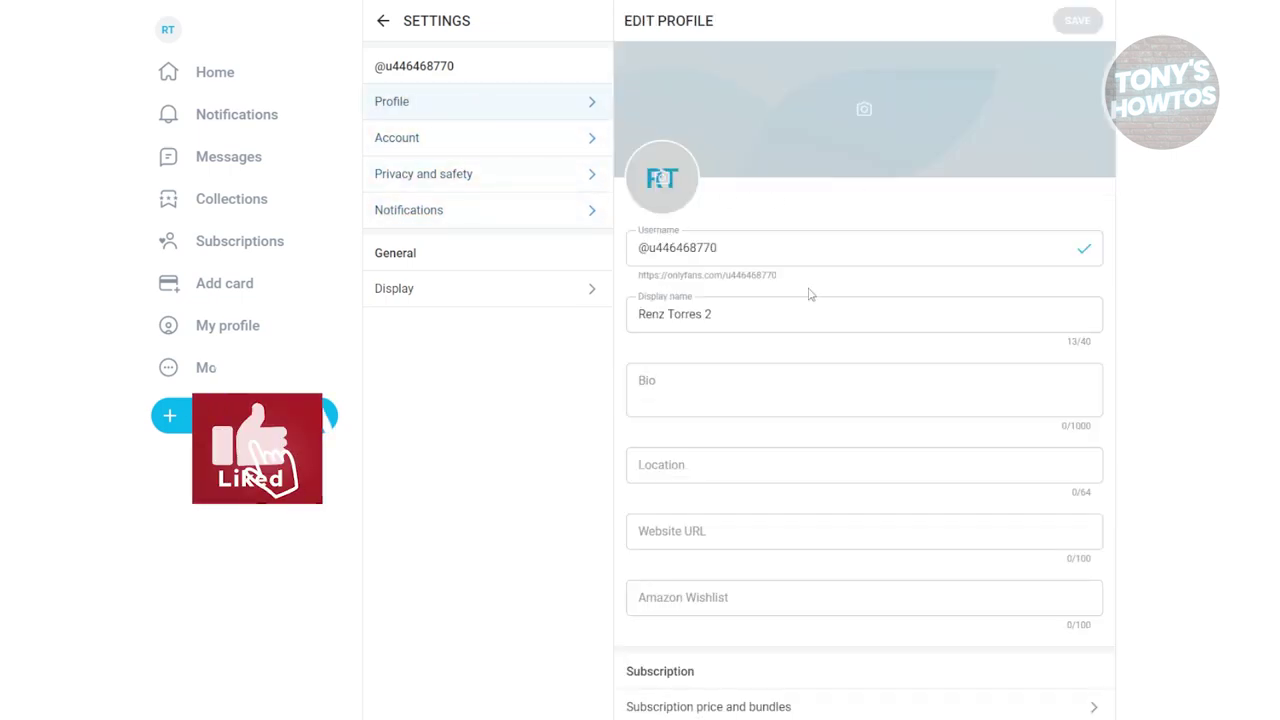
left_click(864, 111)
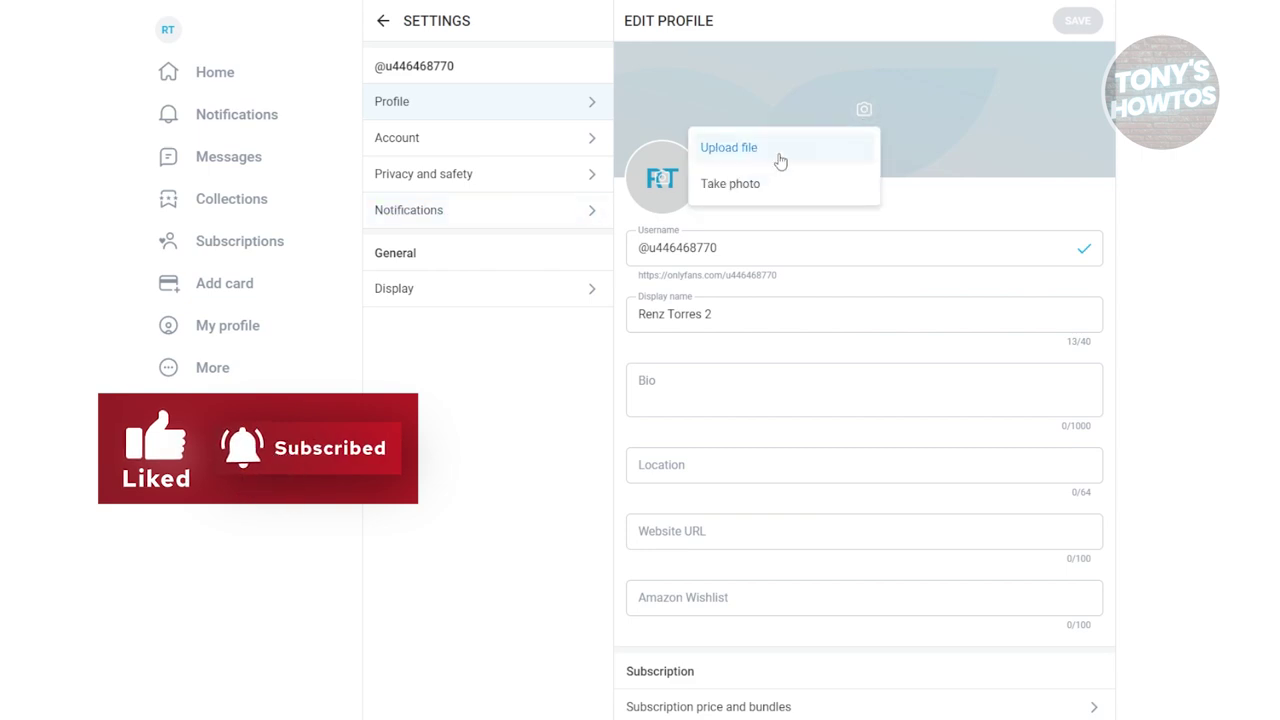
left_click(1176, 263)
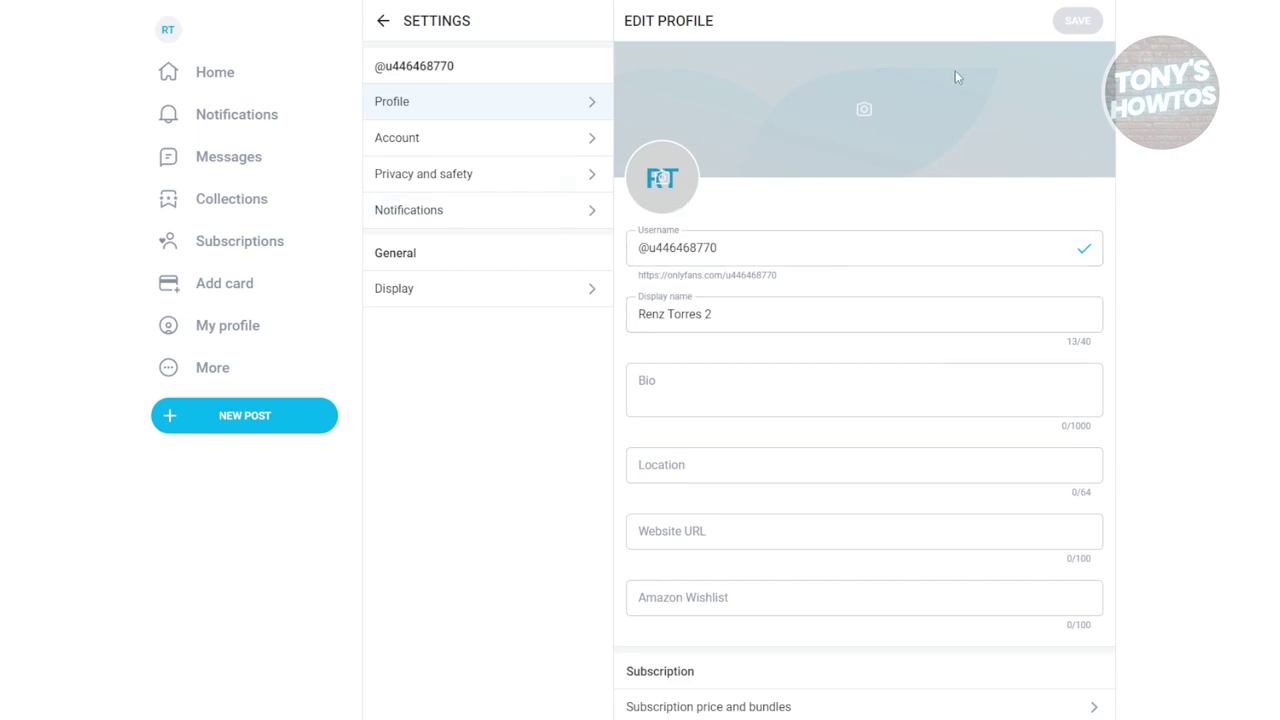
left_click(432, 152)
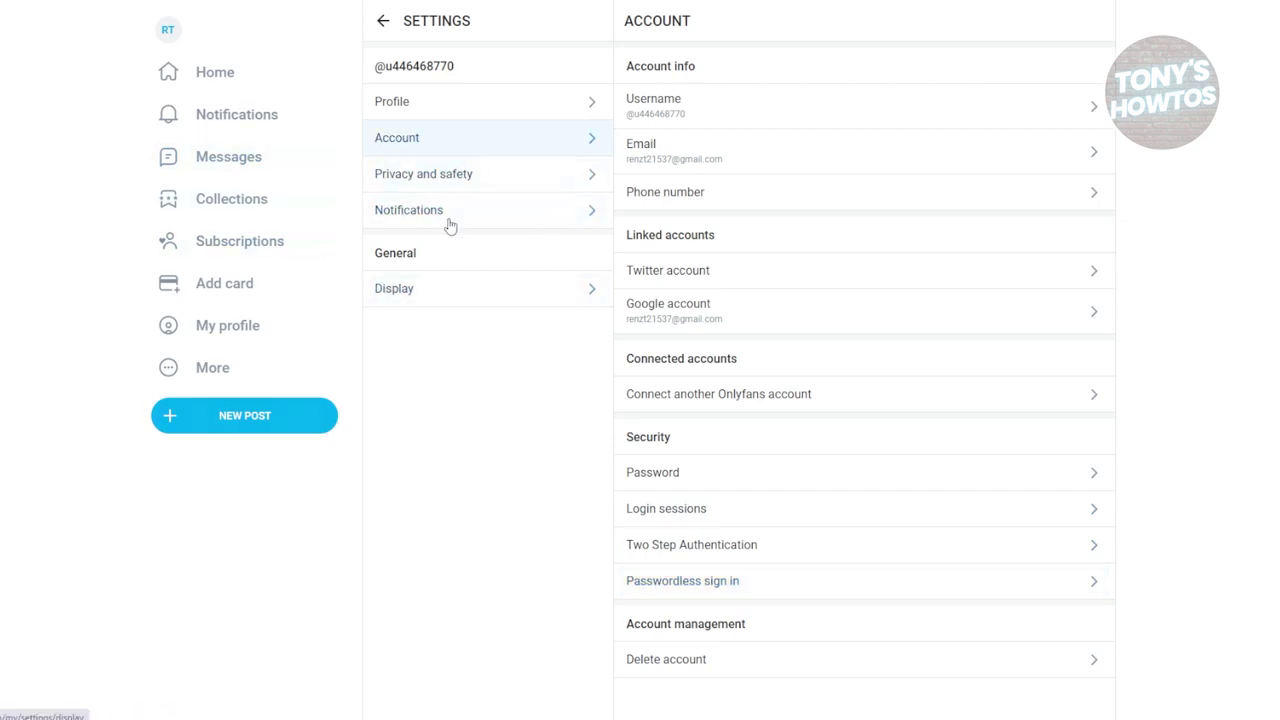
Review the Privacy and safety settings and bring up the Add Card billing address form
left_click(492, 187)
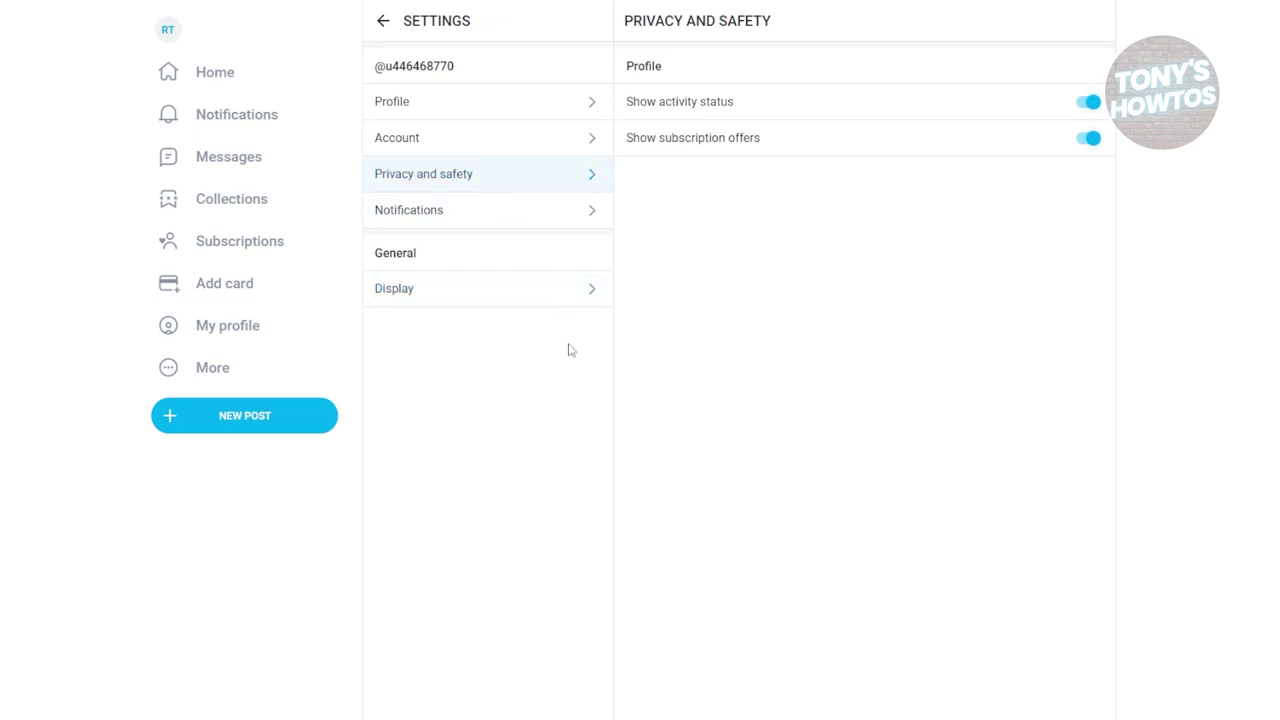
left_click(243, 288)
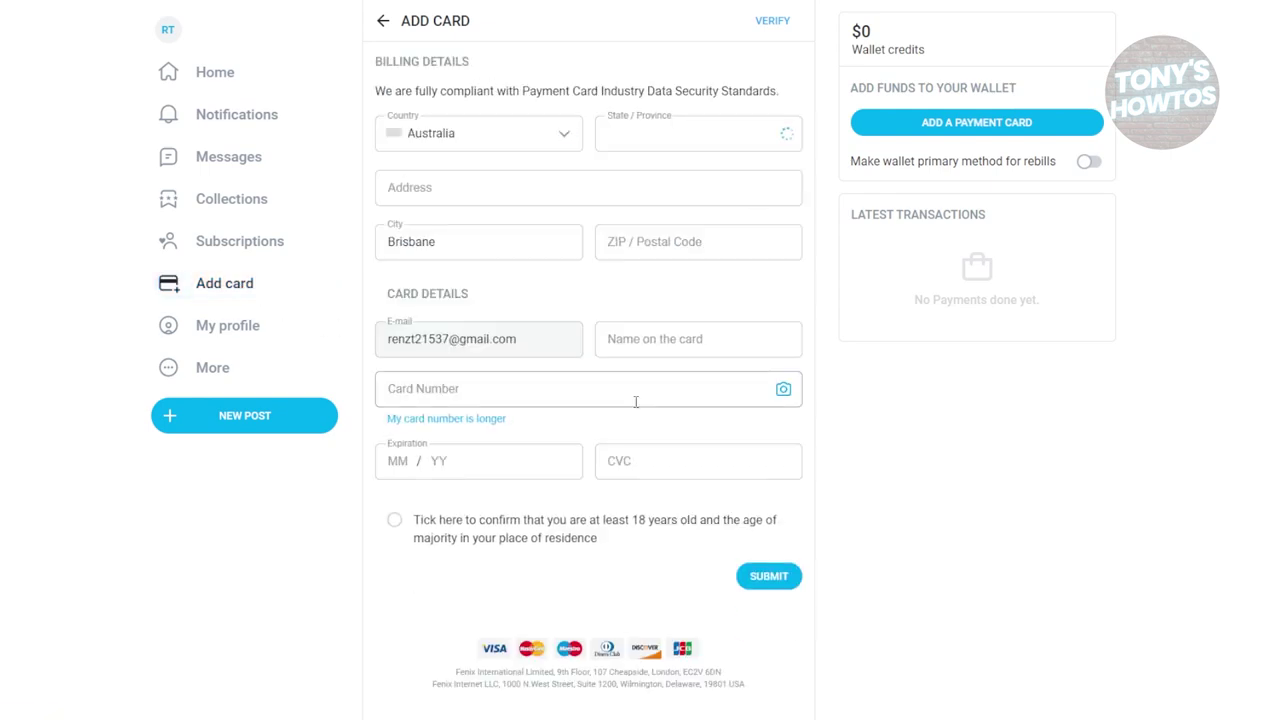
left_click(455, 188)
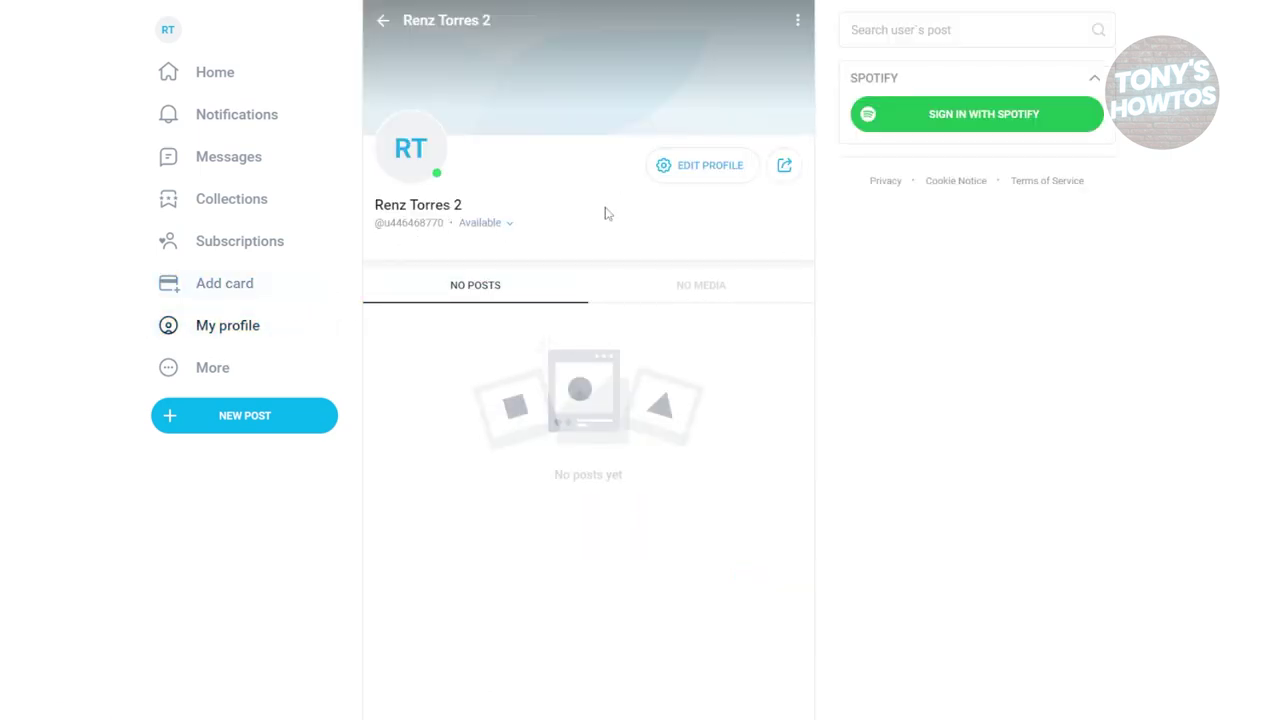
Leave the unfilled card form and go to the profile editing settings
left_click(728, 170)
Revisit the Account and Profile settings, then choose Become a creator from the More menu
left_click(459, 146)
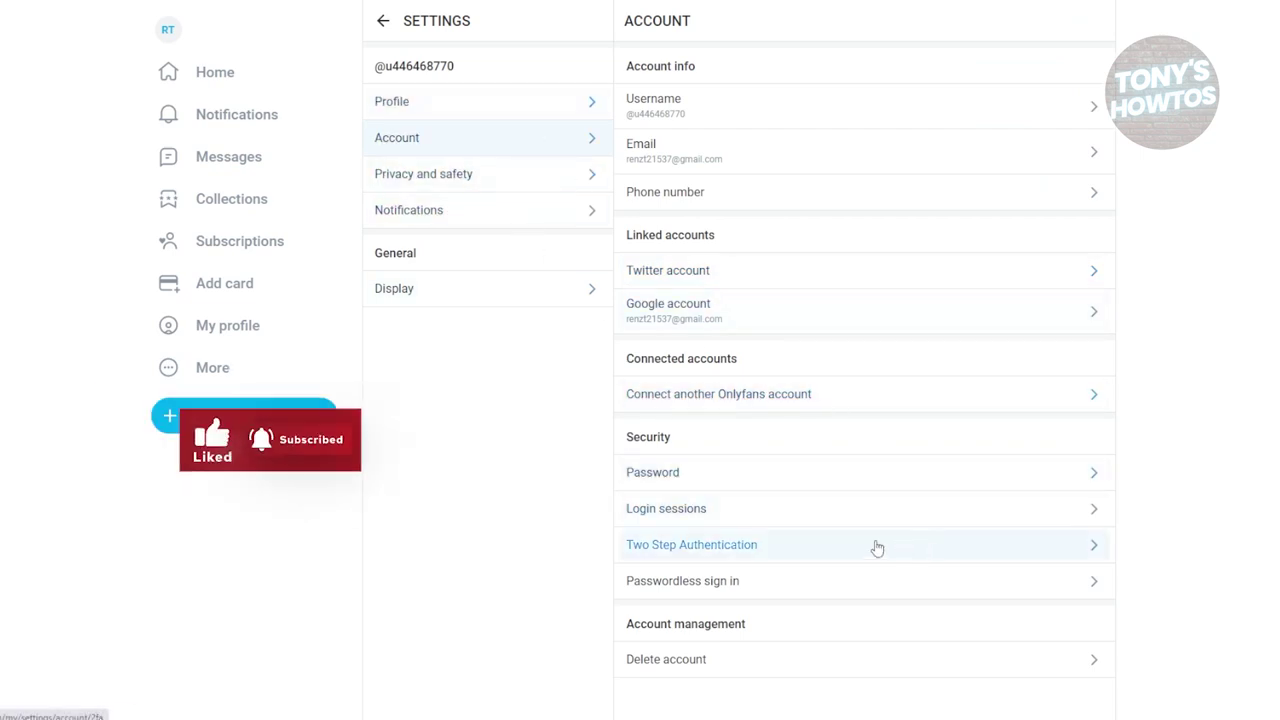
left_click(440, 110)
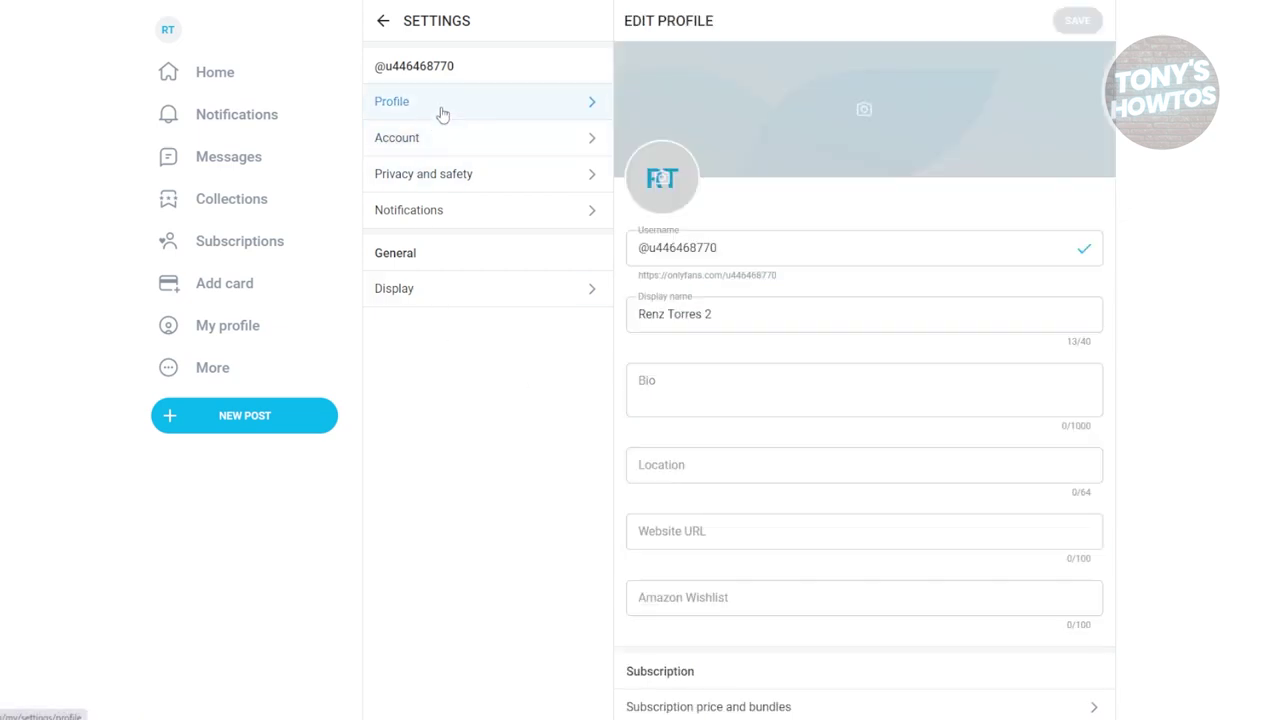
scroll(891, 377, "down", 3)
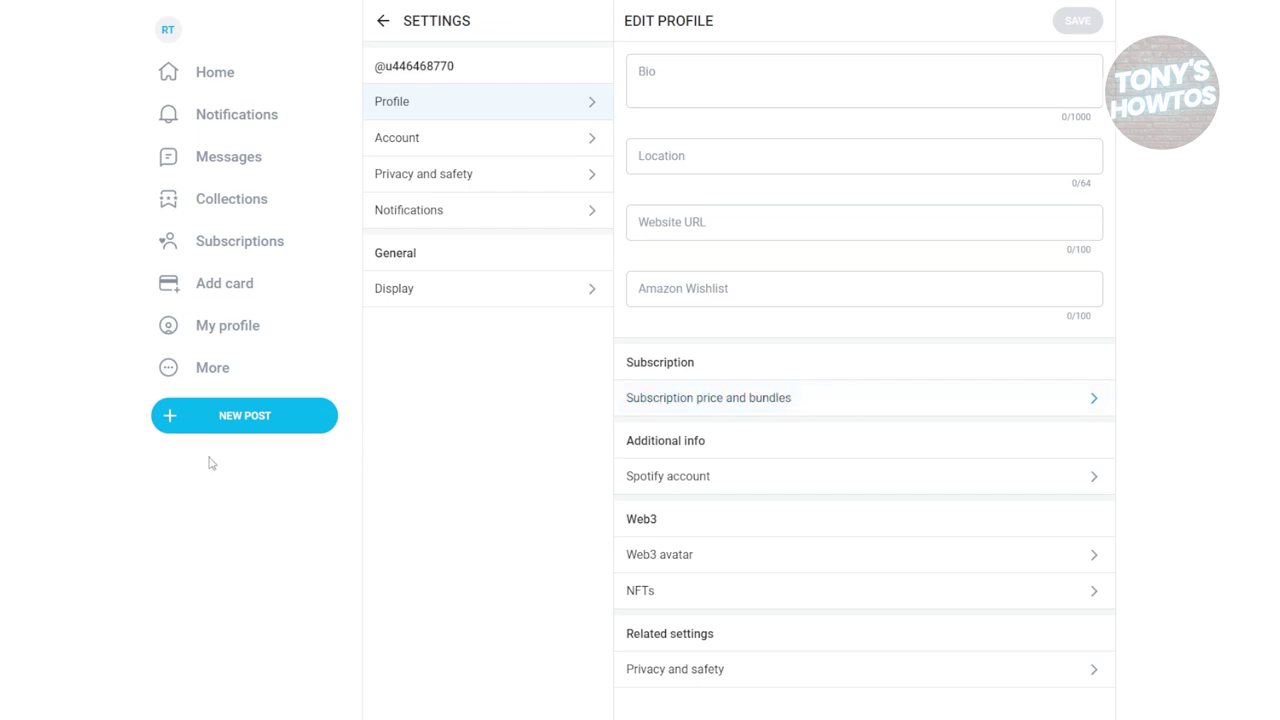
left_click(226, 382)
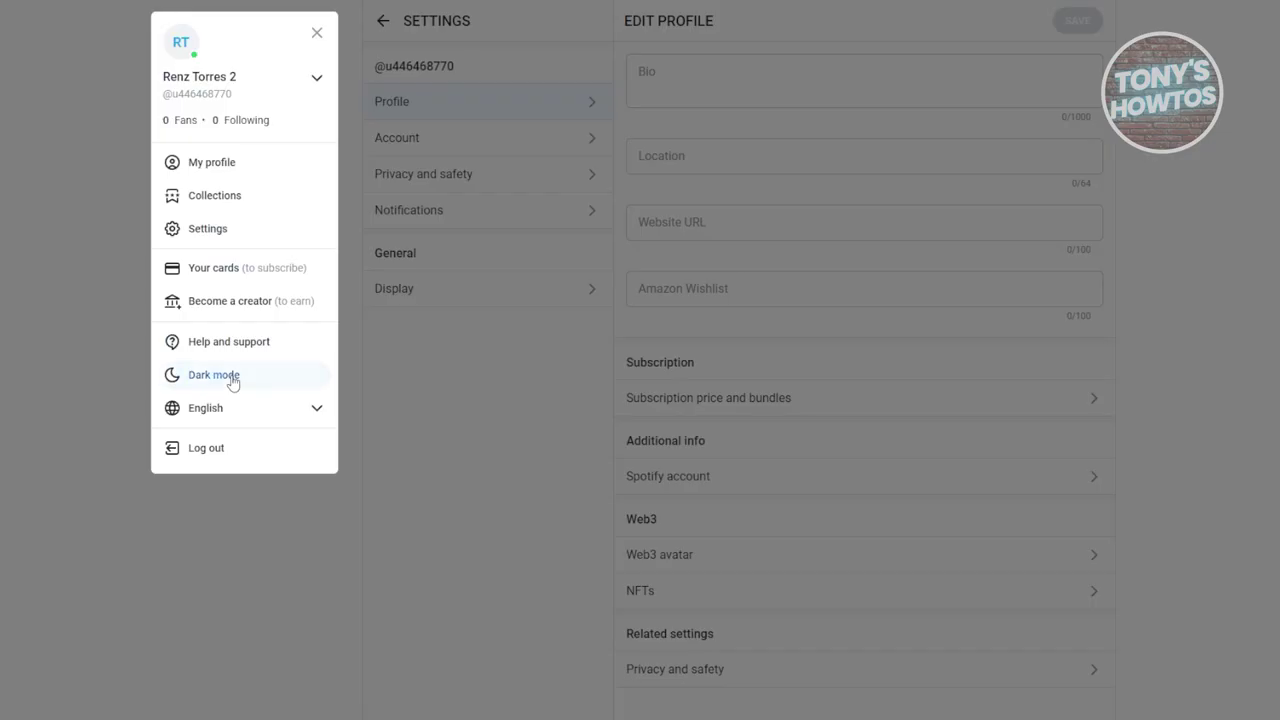
left_click(237, 304)
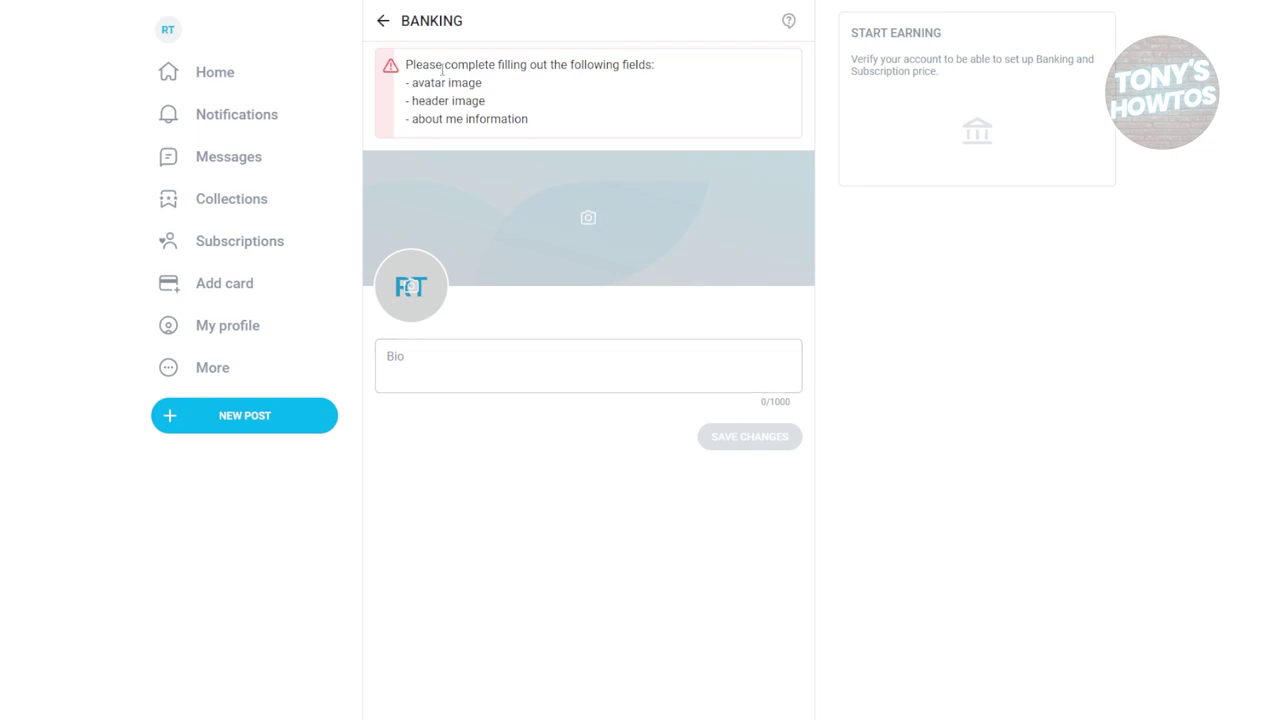
Read the banking warning about the missing avatar, header image and about-me info, then return Home
left_click_drag(413, 66, 551, 131)
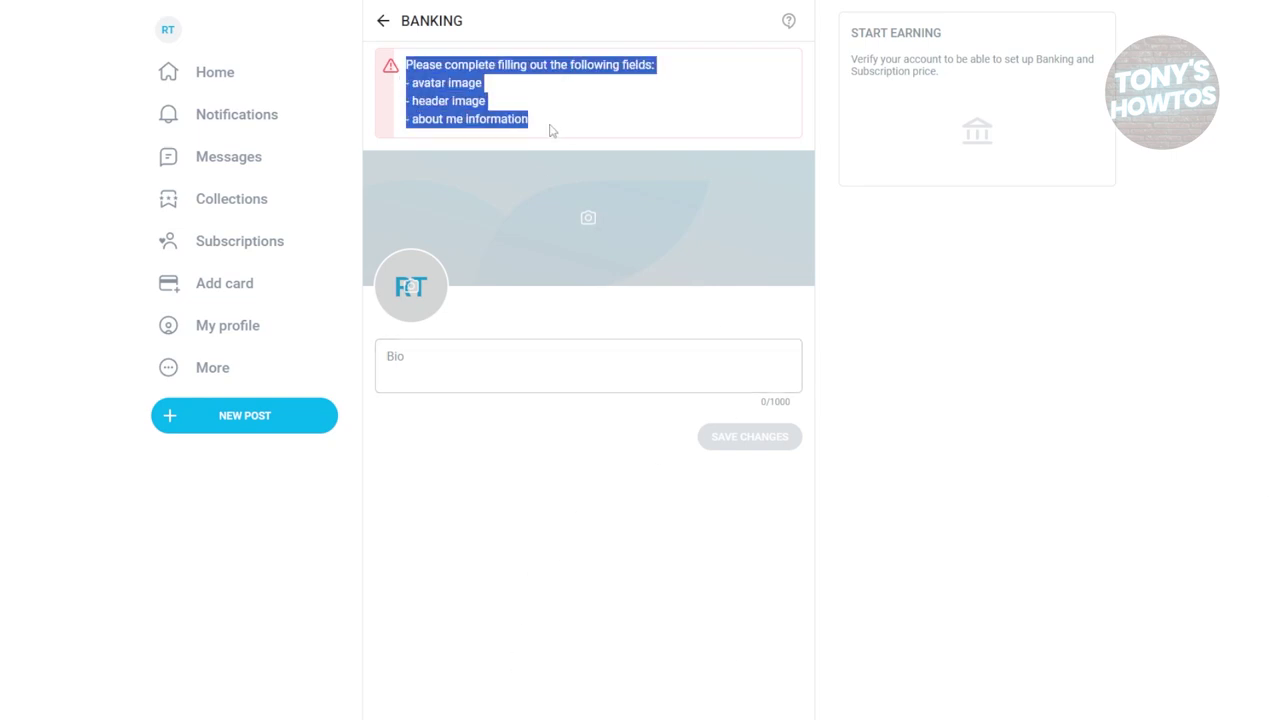
left_click(409, 87)
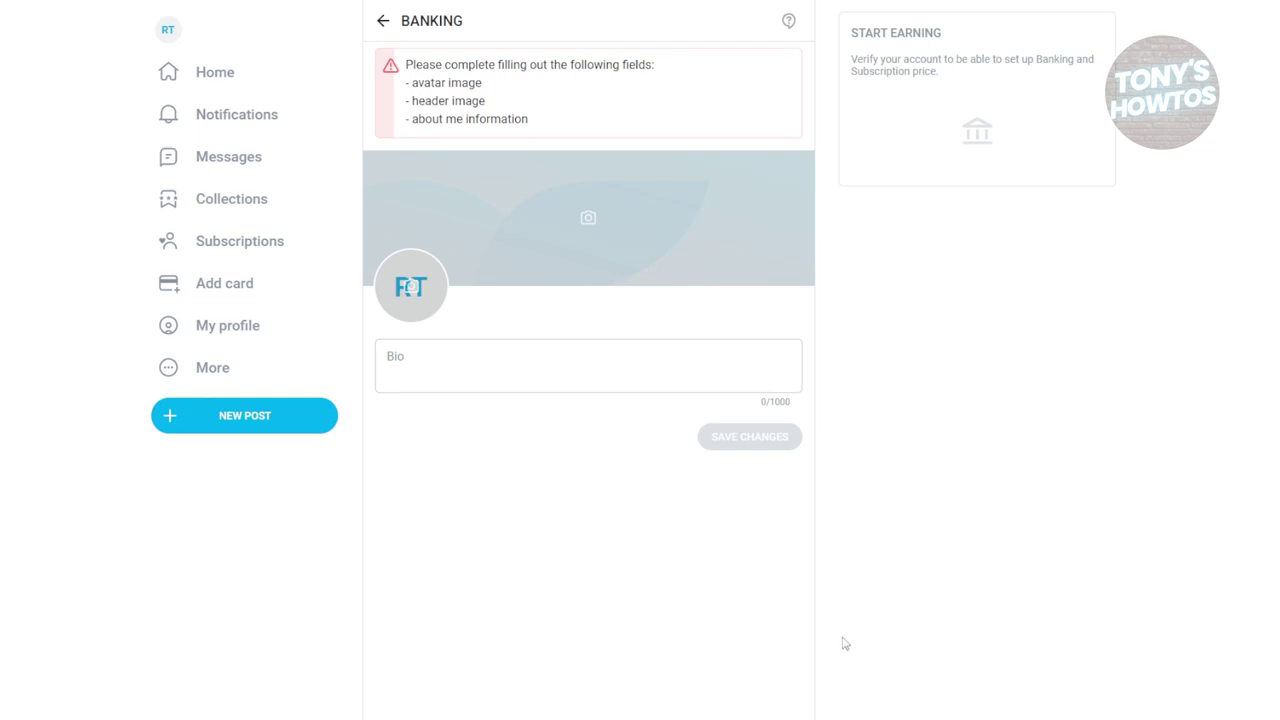
left_click(216, 88)
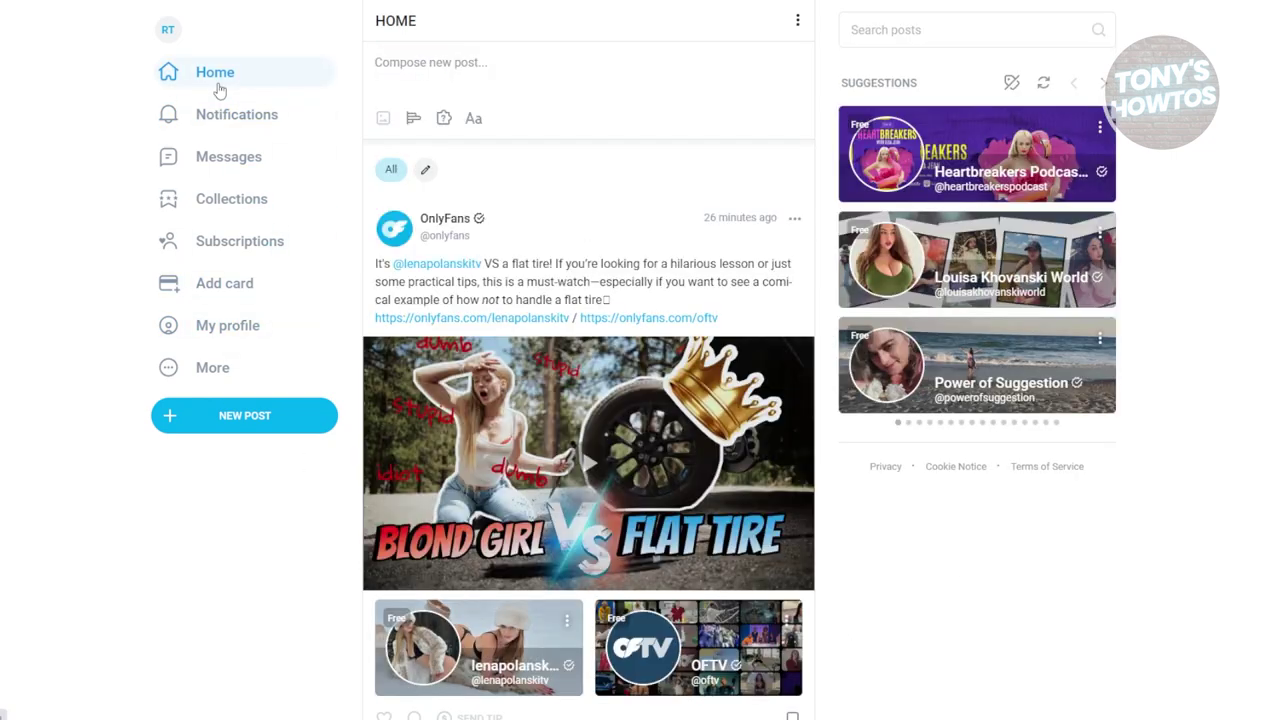
Open an empty New Post composer from the home feed
left_click(493, 67)
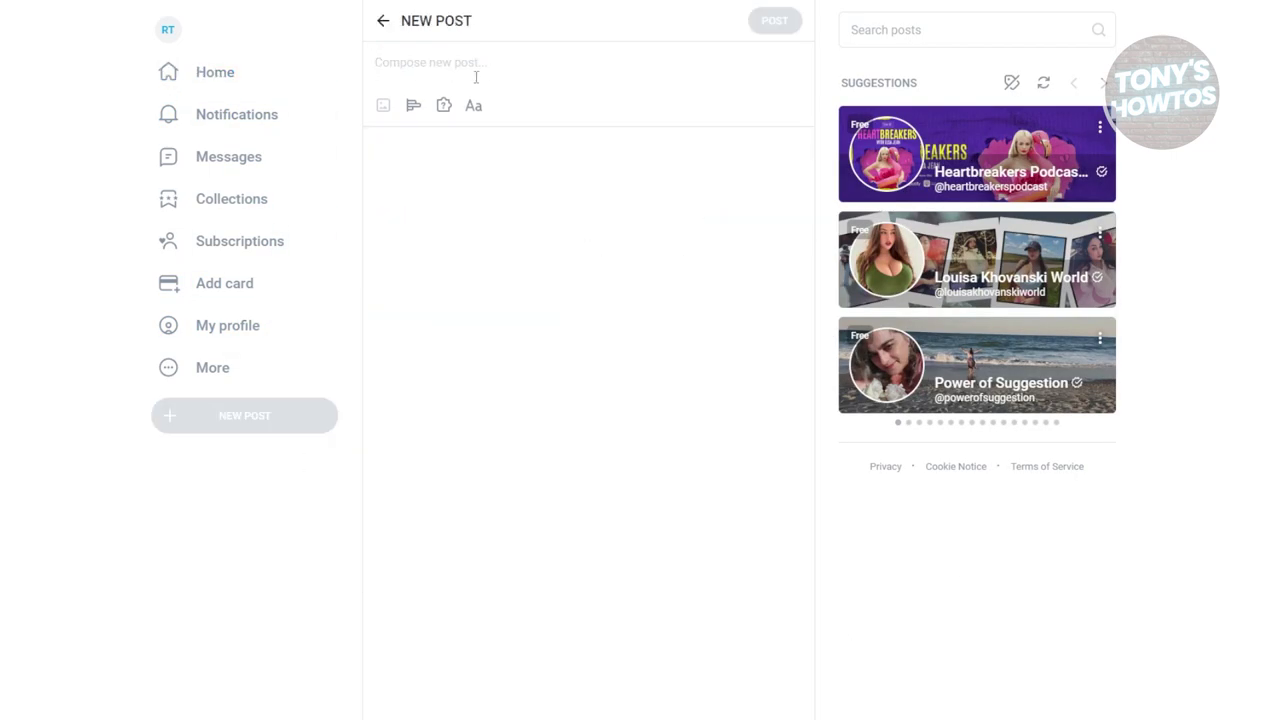